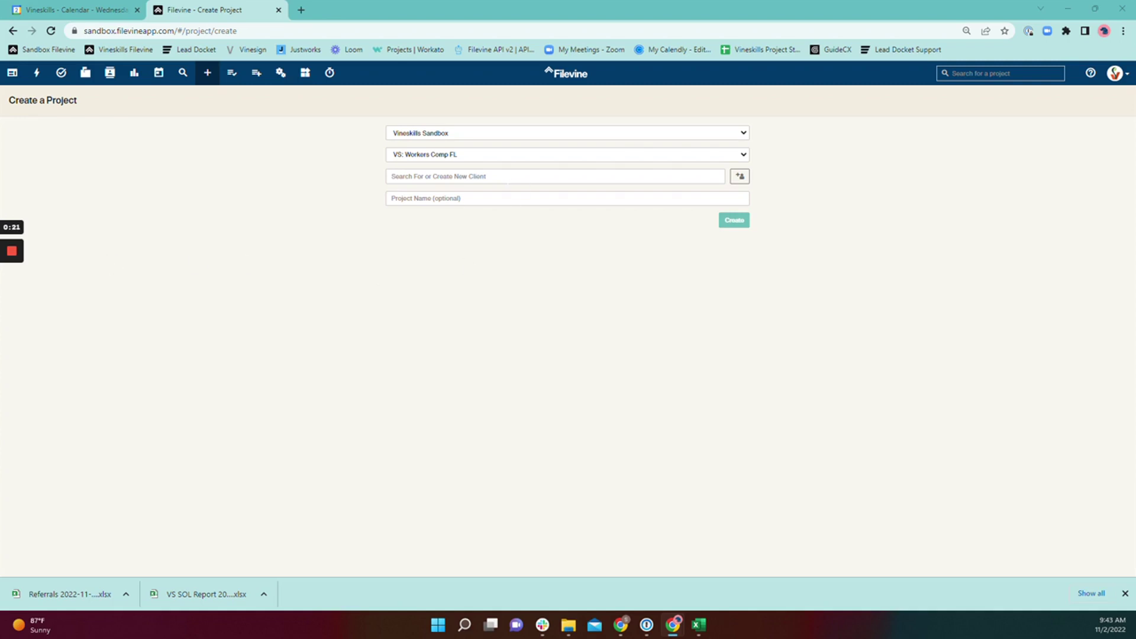
Search existing clients for the partial name 'barne' and confirm no match is found
left_click(508, 178)
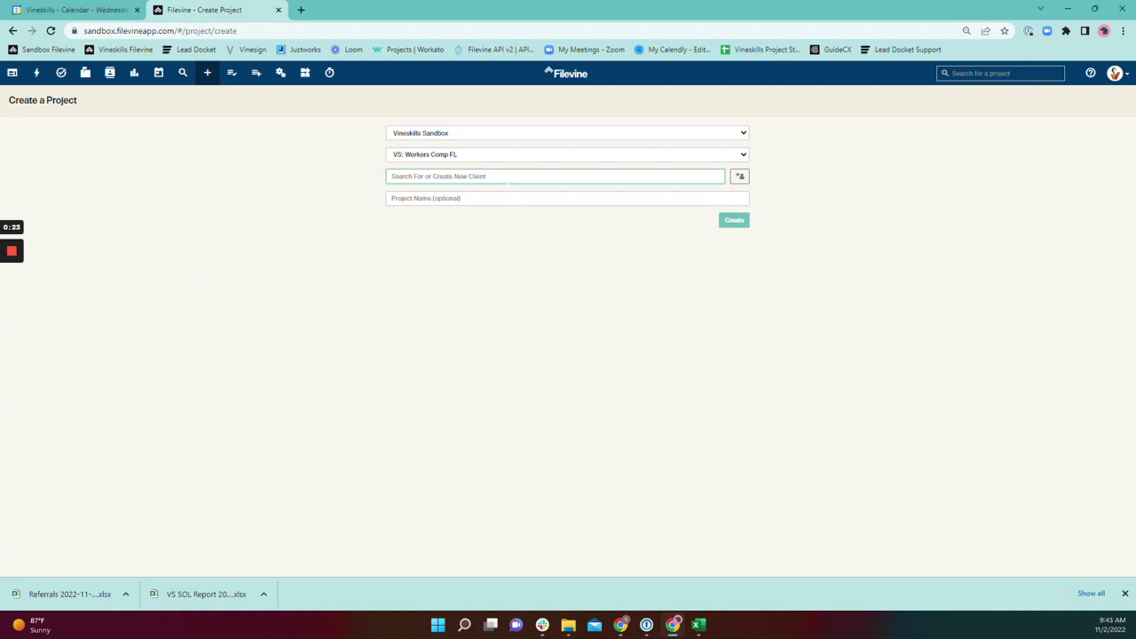
type("barne")
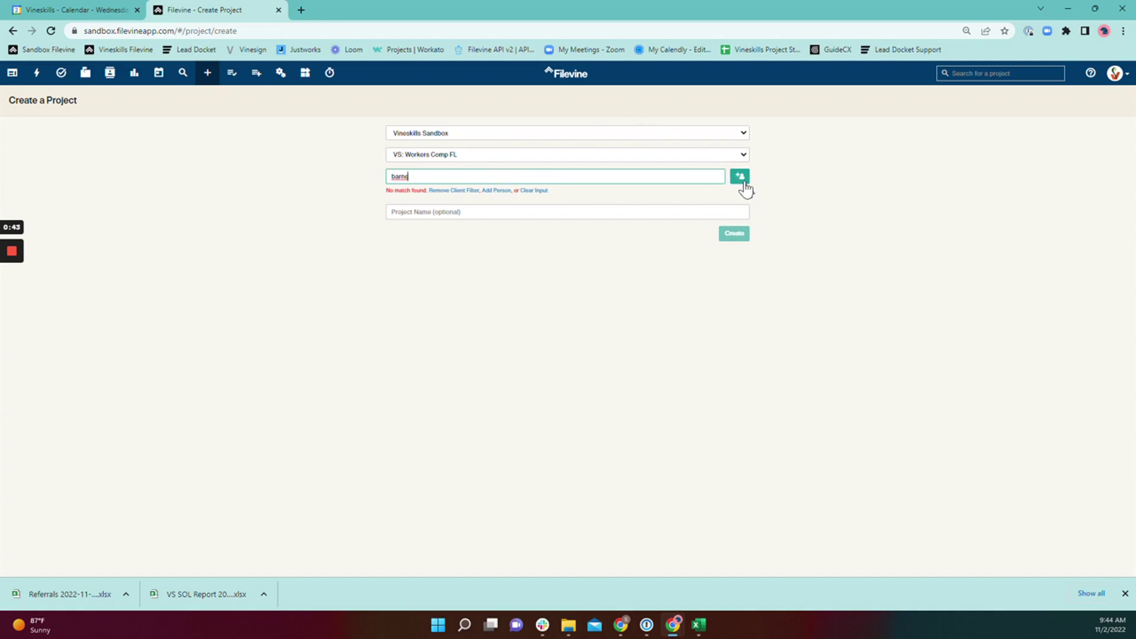
Create a new person and enter the client's first, middle and last names, prefix Mr., suffix III
left_click(740, 177)
left_click(508, 169)
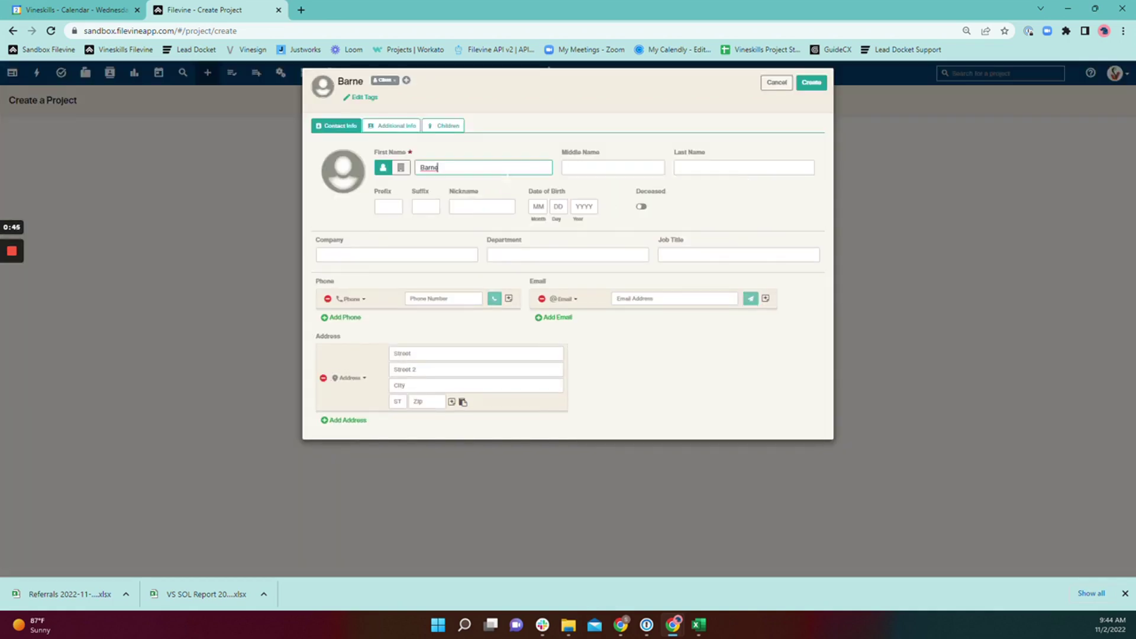
type("y")
key("Tab")
type("R.")
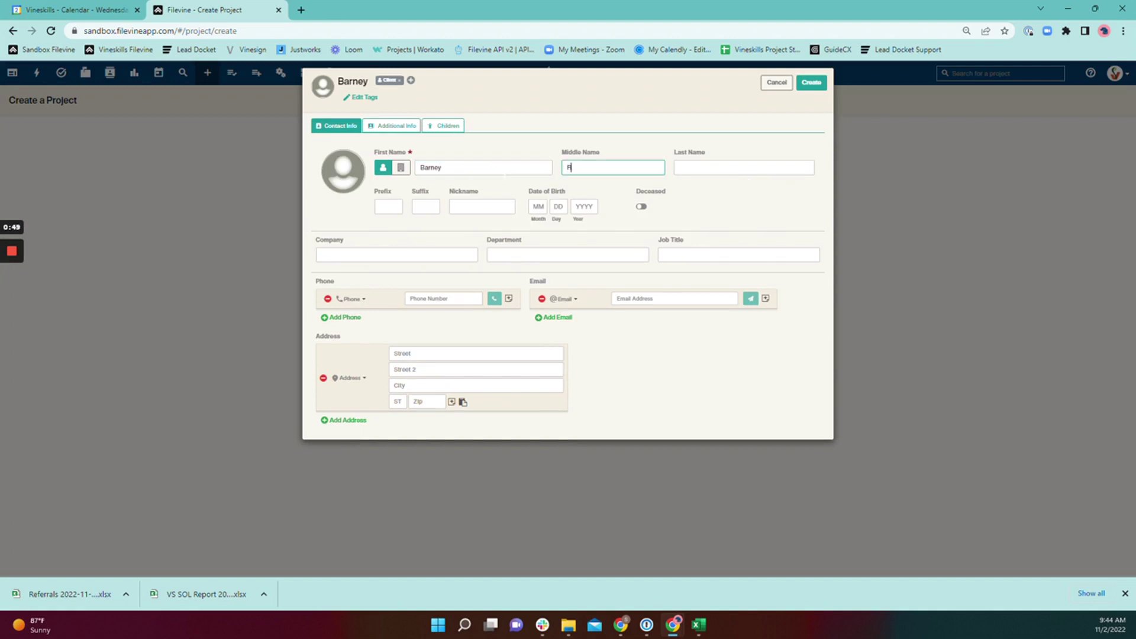
key("Tab")
type("Rubble")
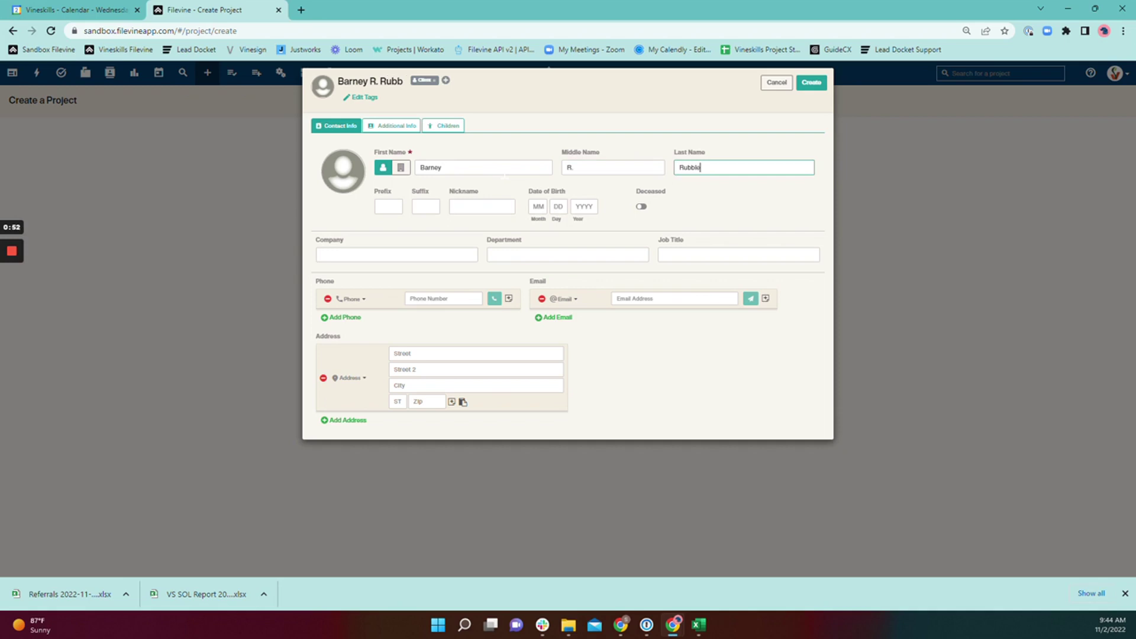
key("Tab")
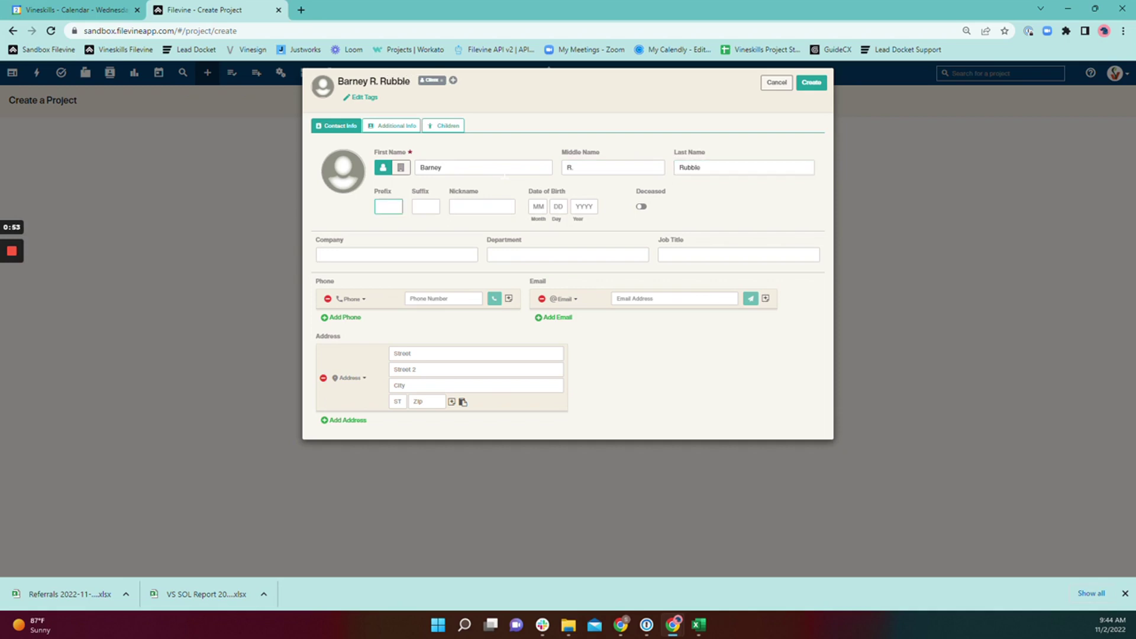
type("Mr.")
key("Tab")
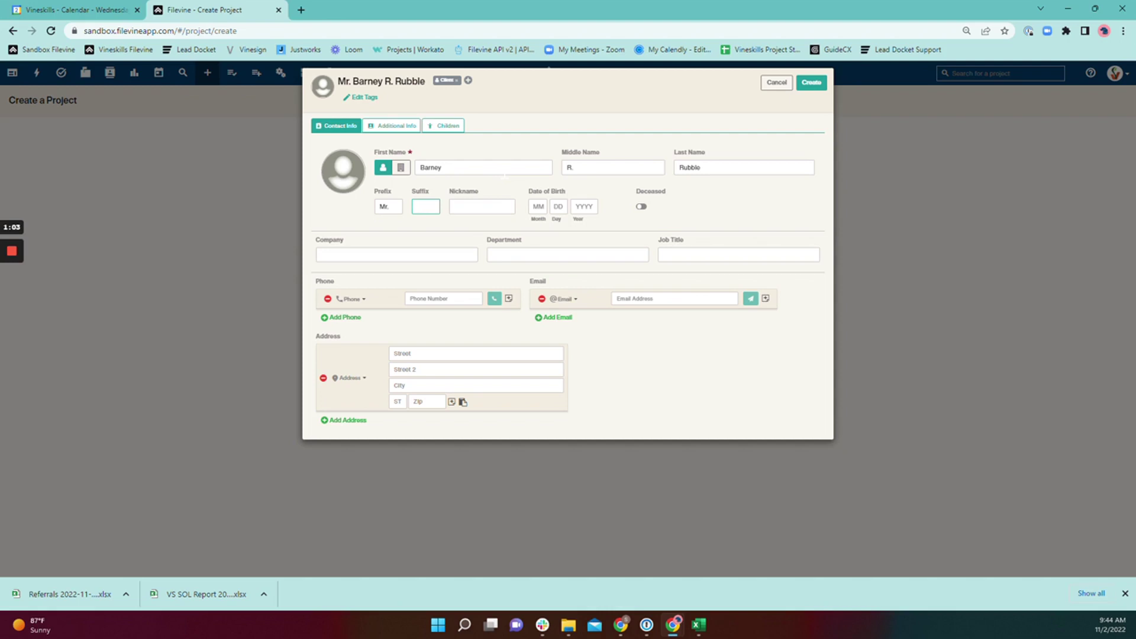
type("III")
left_click(534, 206)
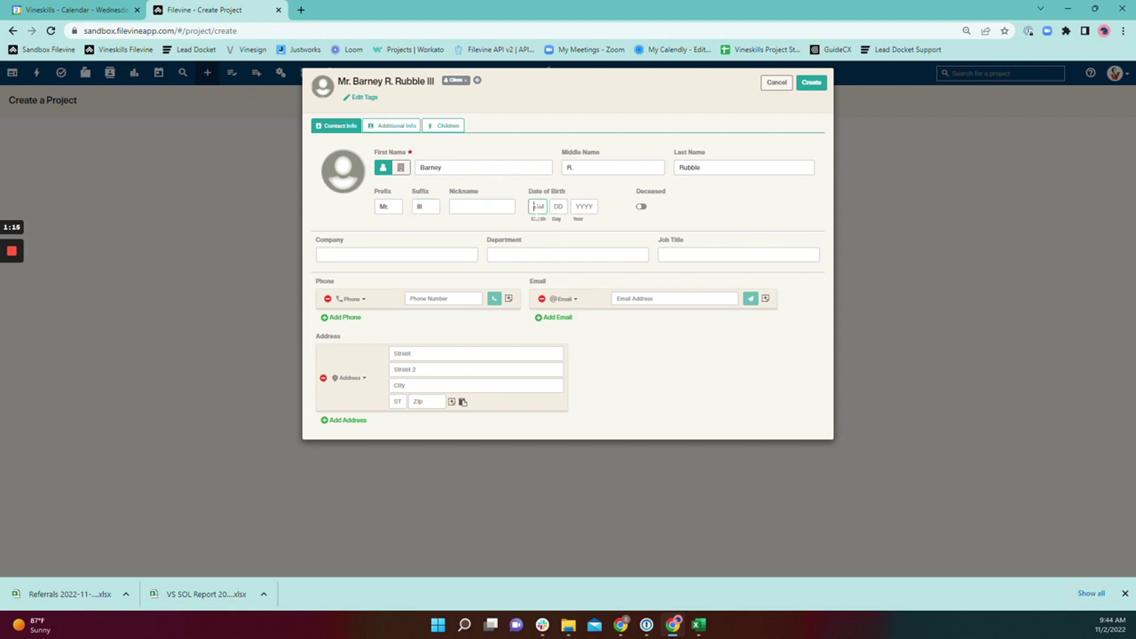
type("12")
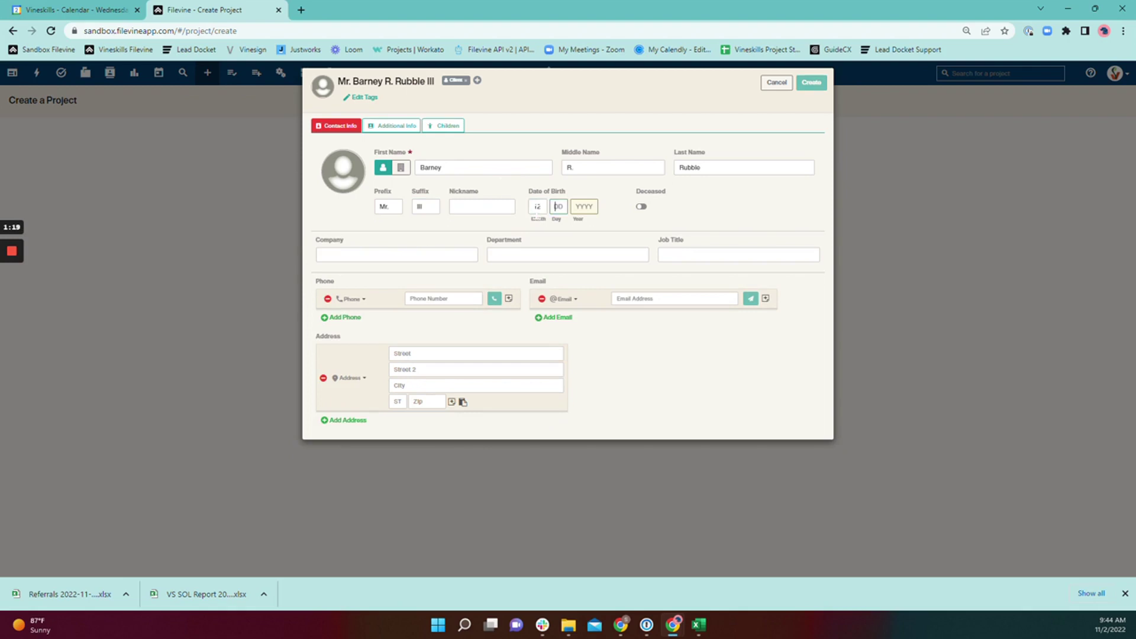
type("1")
type("0")
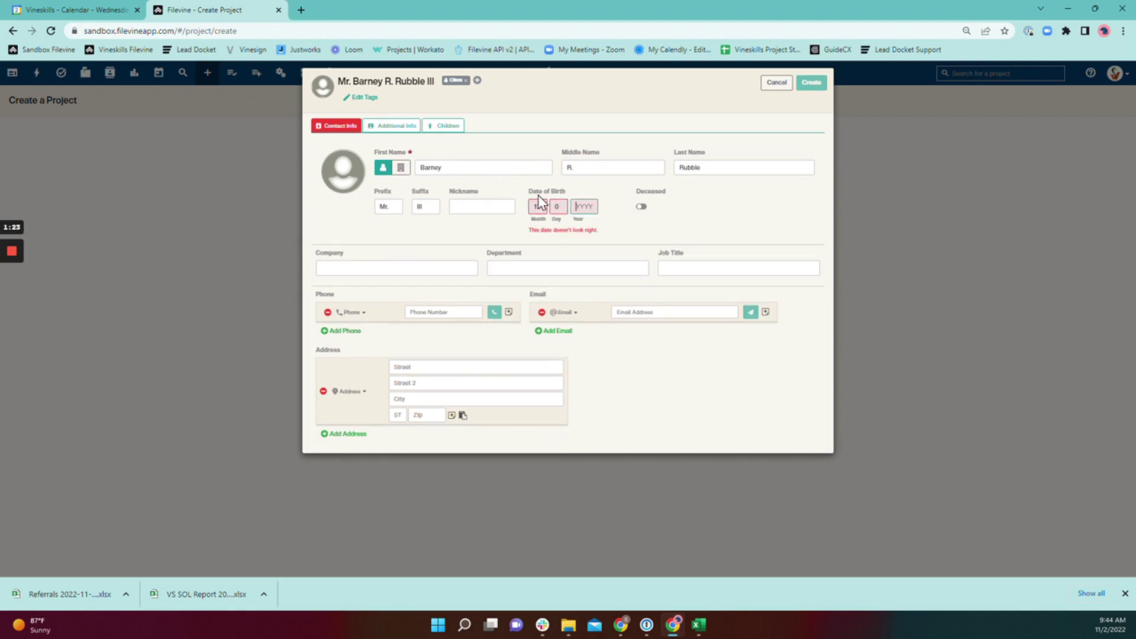
left_click(560, 207)
type("11979")
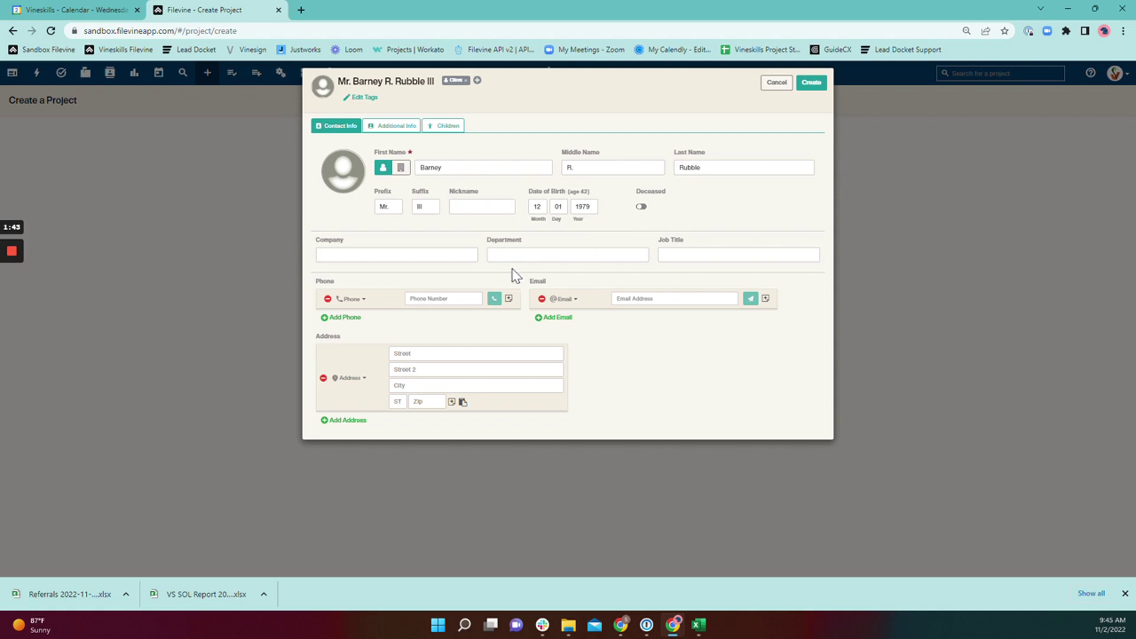
Review the available phone, email and address type labels
left_click(426, 252)
left_click(319, 285)
left_click(359, 303)
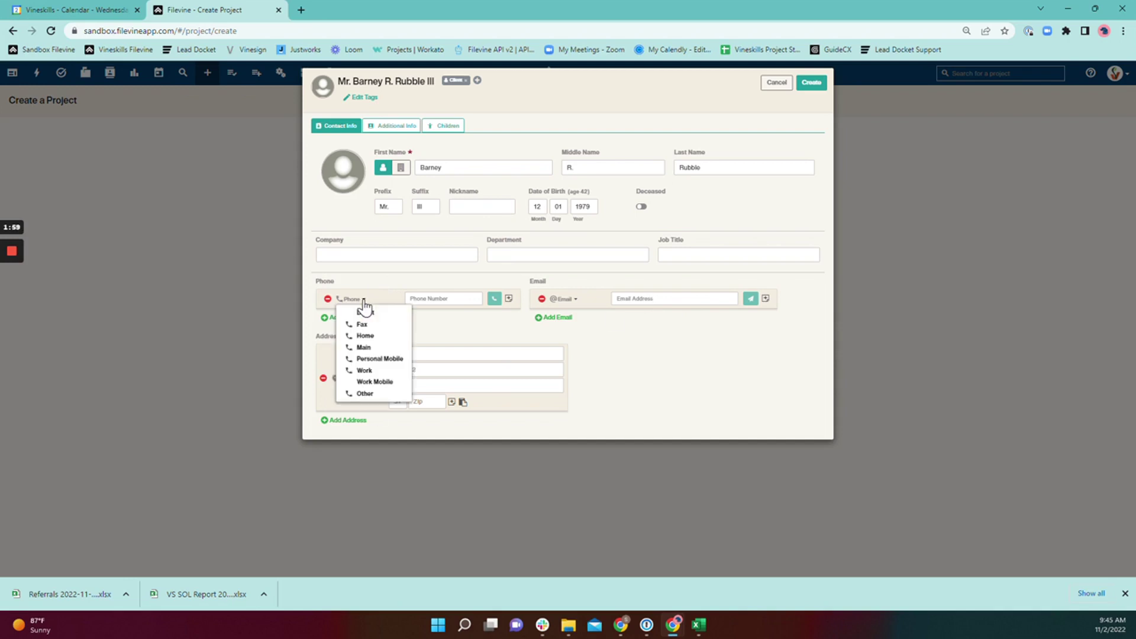
left_click(576, 300)
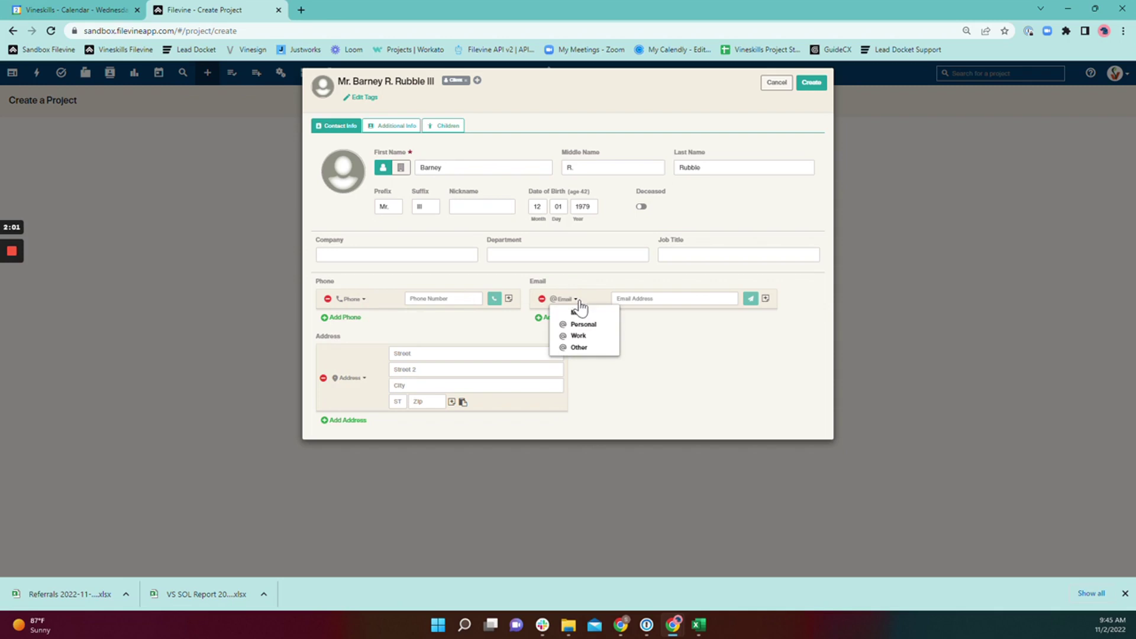
left_click(353, 379)
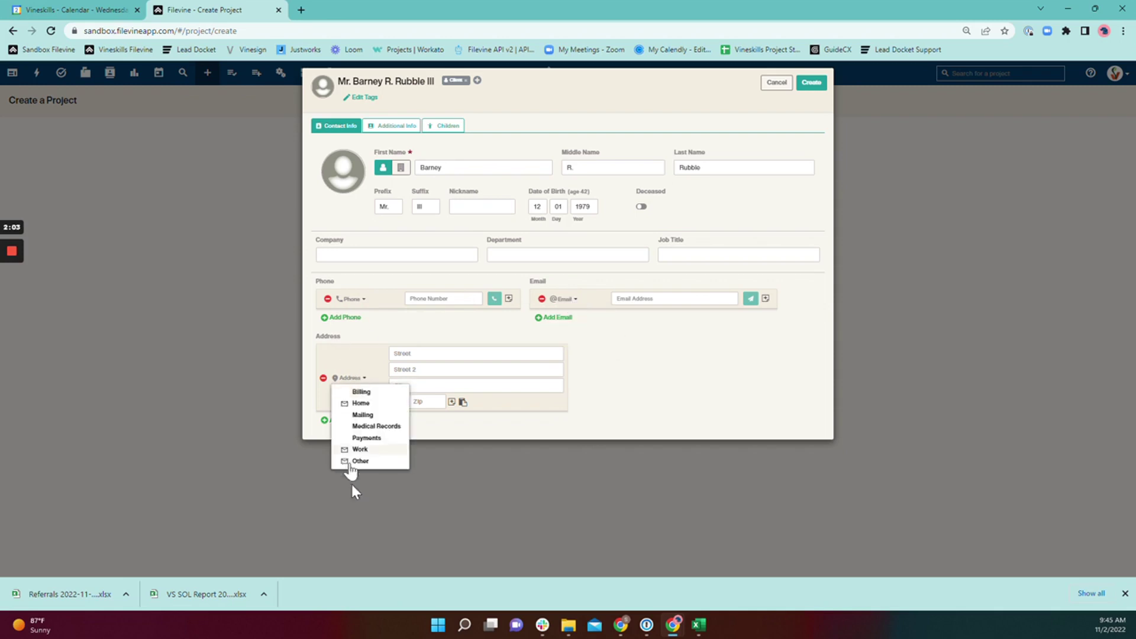
Label the first phone Home, enter the client's home number, and add a second phone entry
left_click(352, 300)
left_click(361, 324)
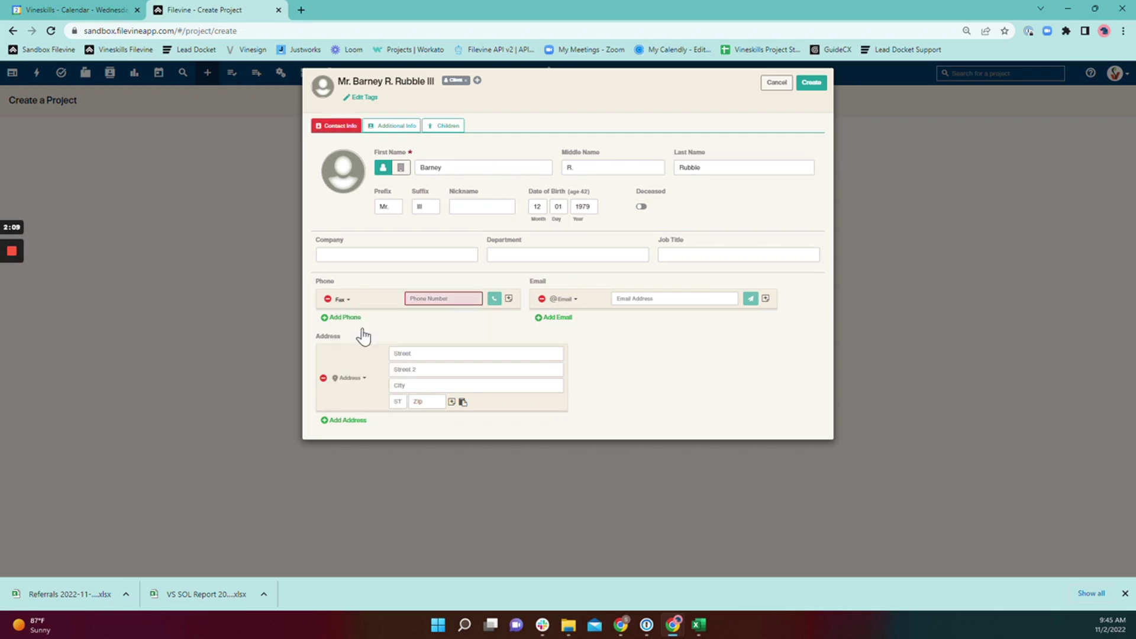
left_click(351, 300)
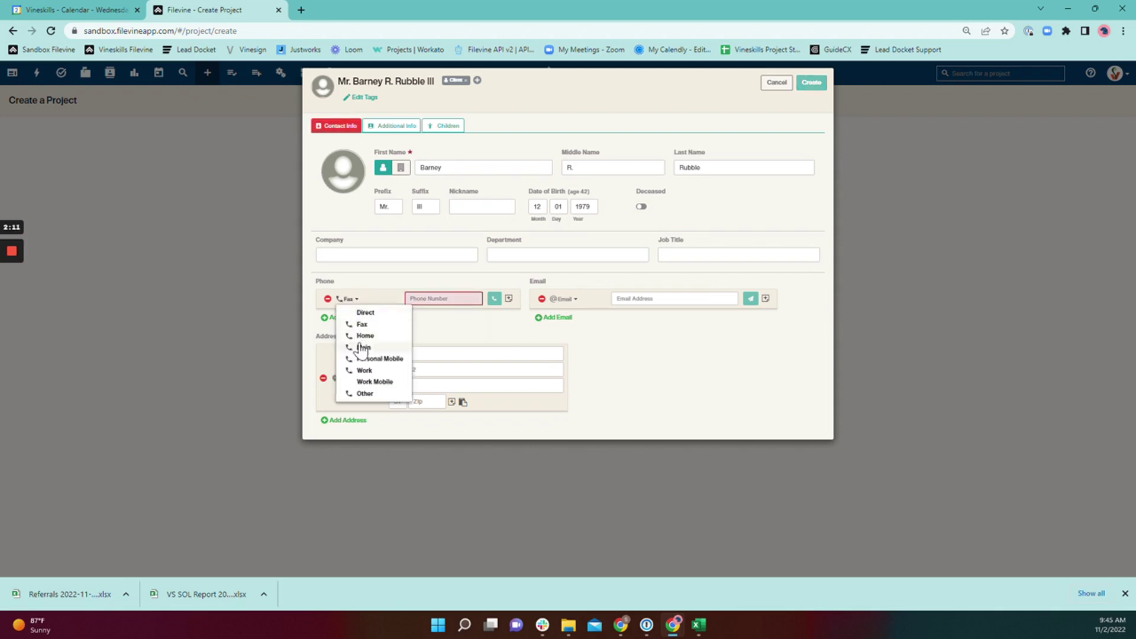
left_click(362, 335)
left_click(424, 299)
type("12")
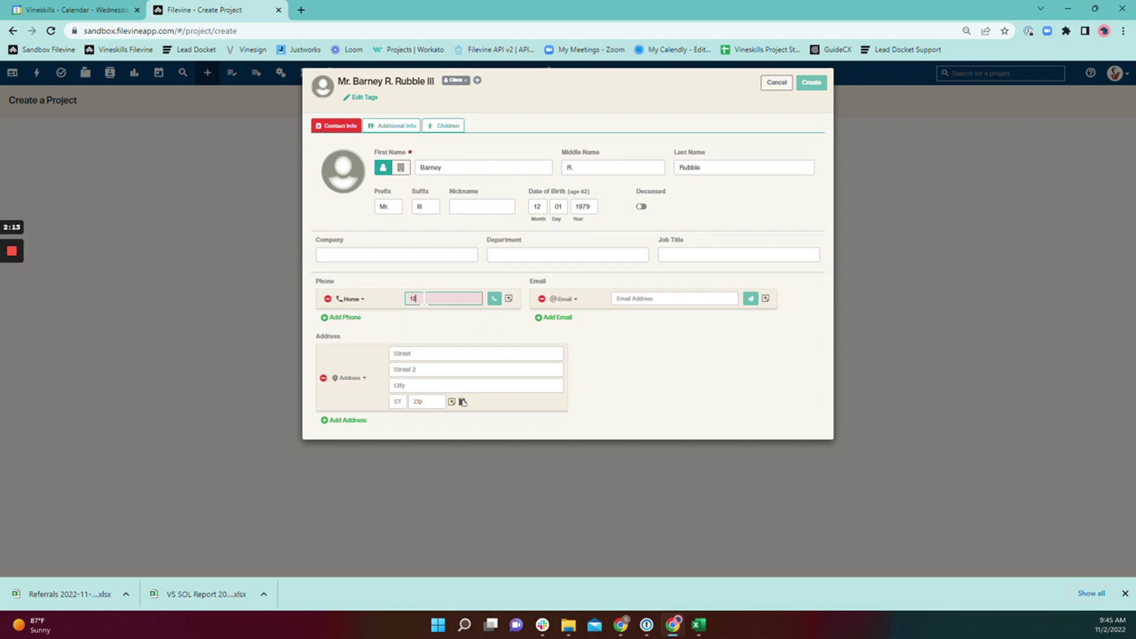
type("3-456-7890")
left_click(333, 319)
Label the second phone Personal Mobile with the client's mobile number, then add a third phone row
left_click(360, 321)
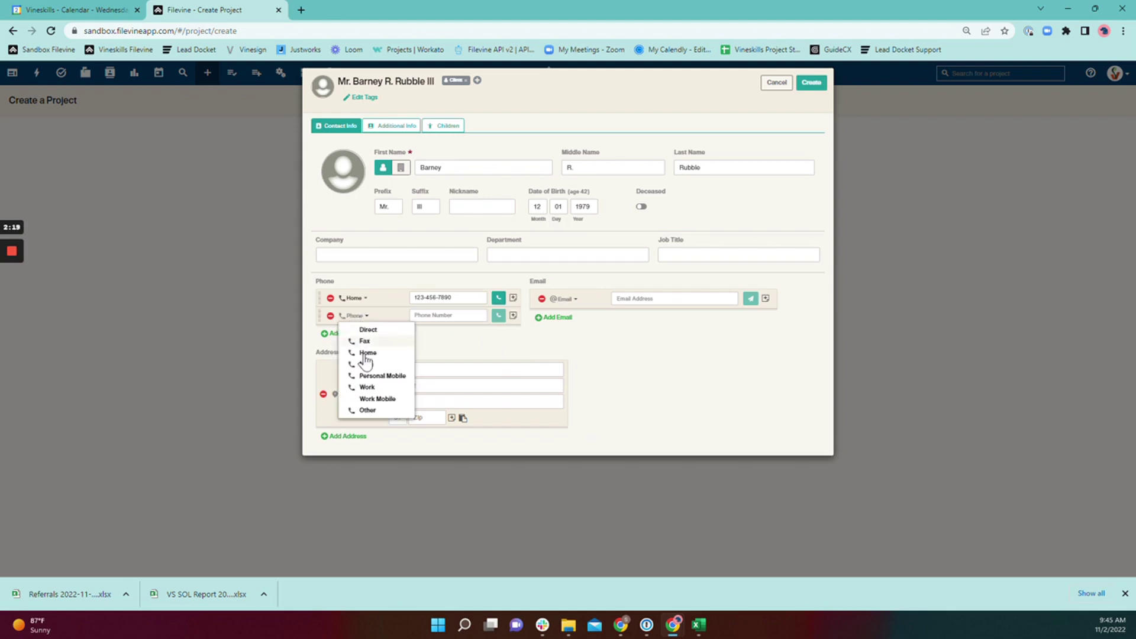
left_click(379, 373)
left_click(447, 316)
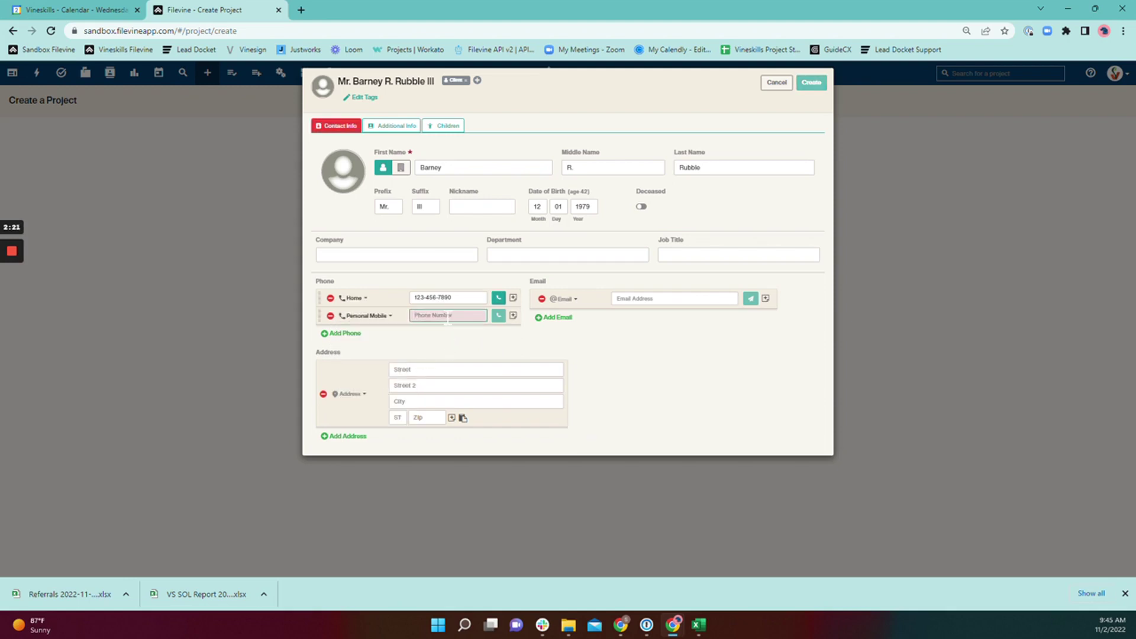
type("098-765")
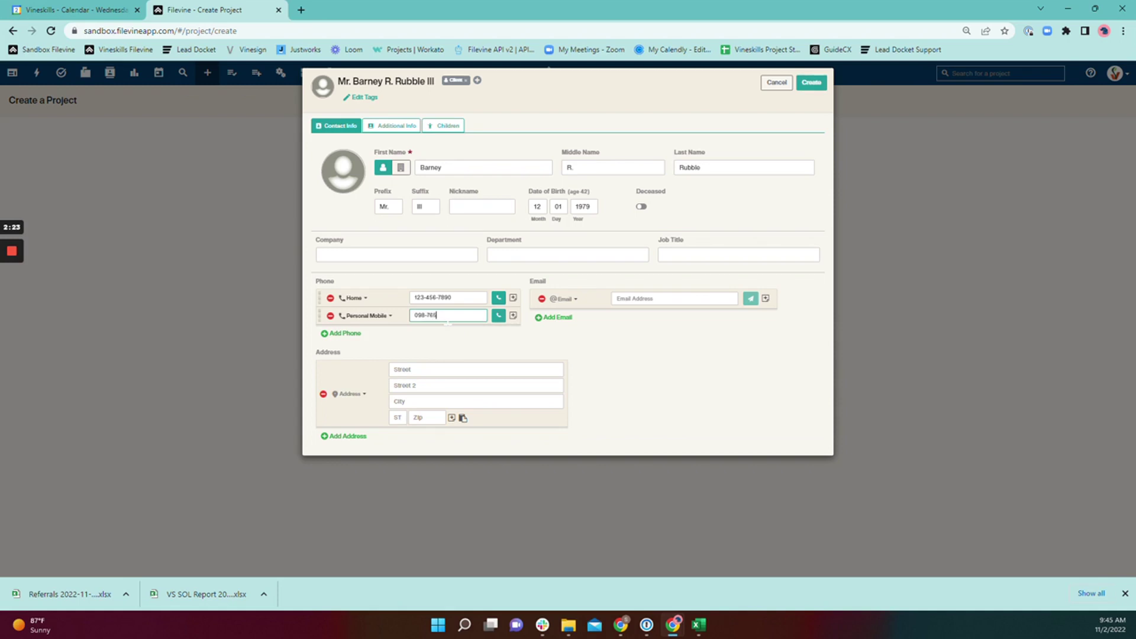
type("-4321")
left_click(345, 335)
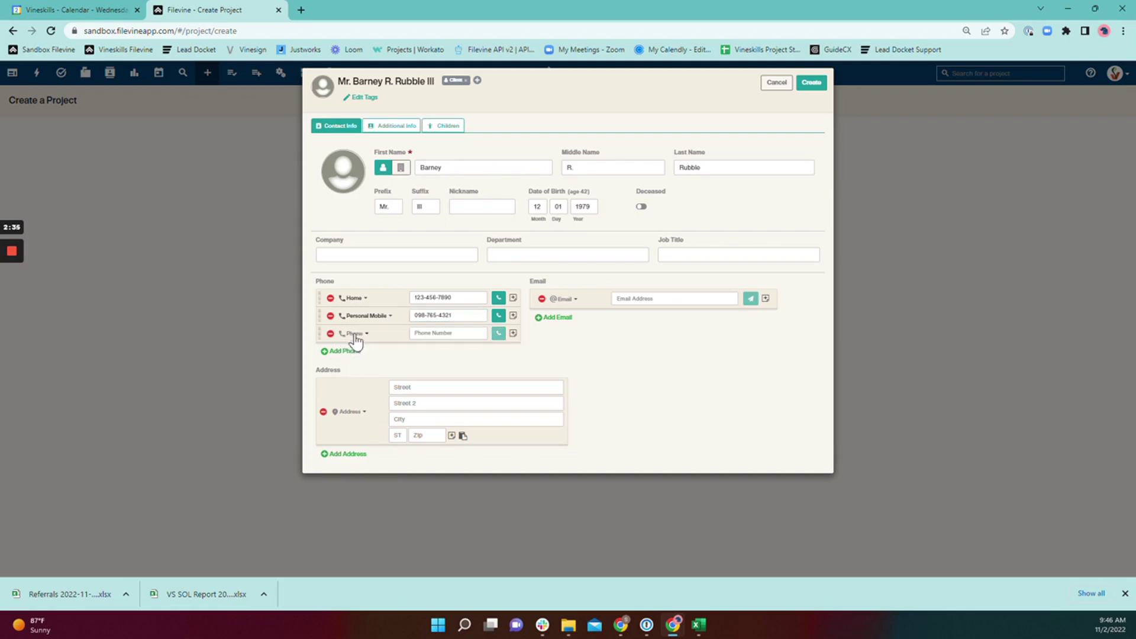
left_click(354, 334)
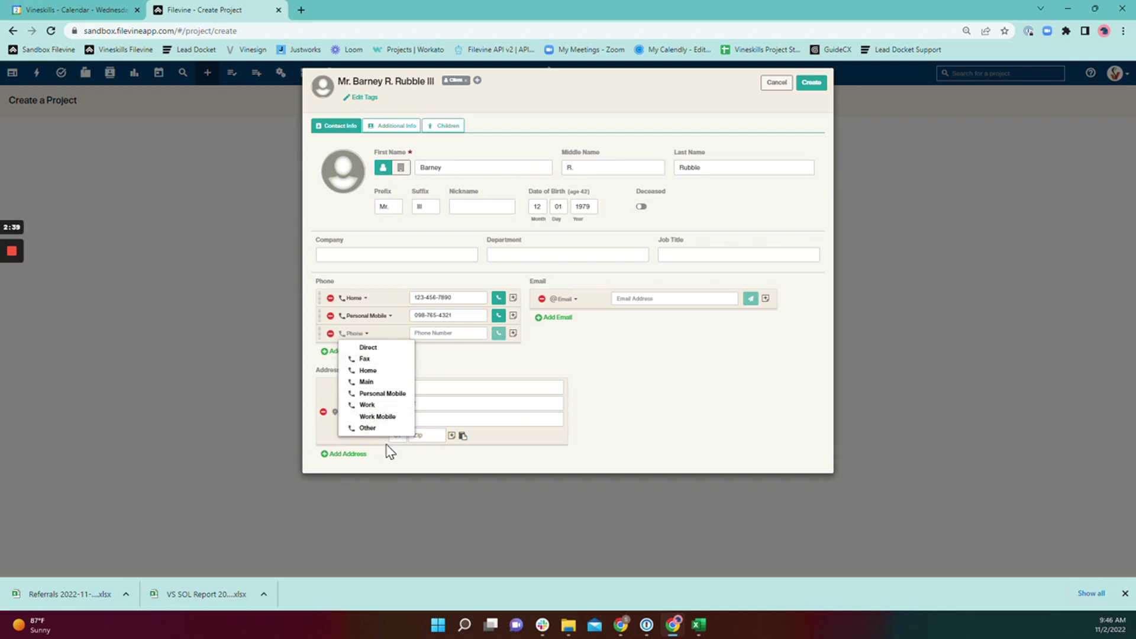
Remove the empty third phone row and add the client's email address labelled Personal
left_click(330, 333)
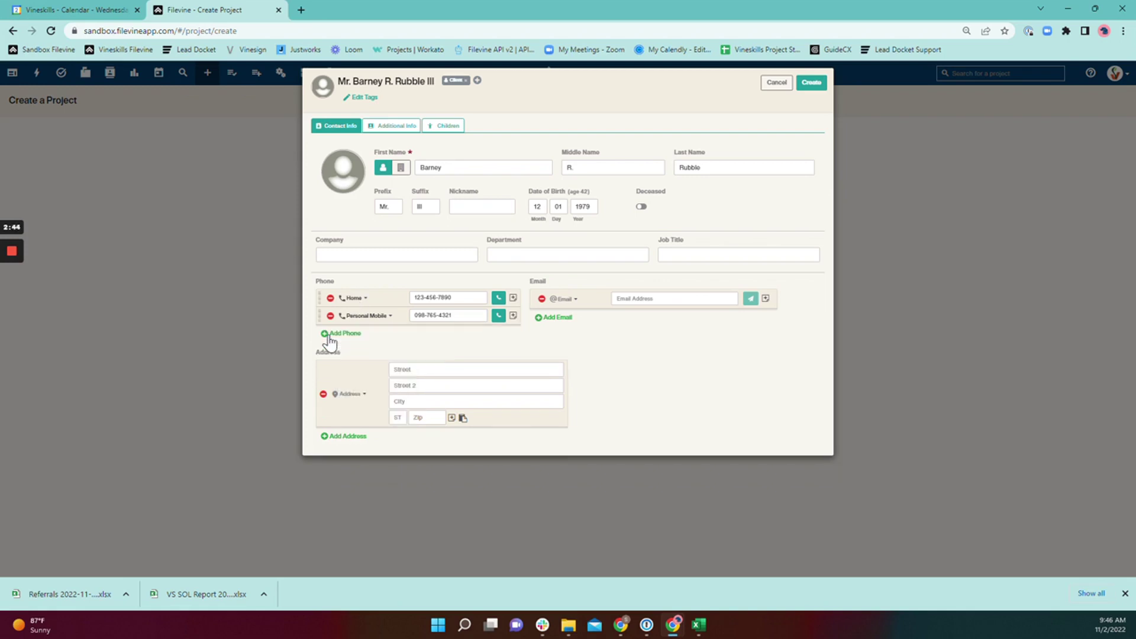
left_click(566, 299)
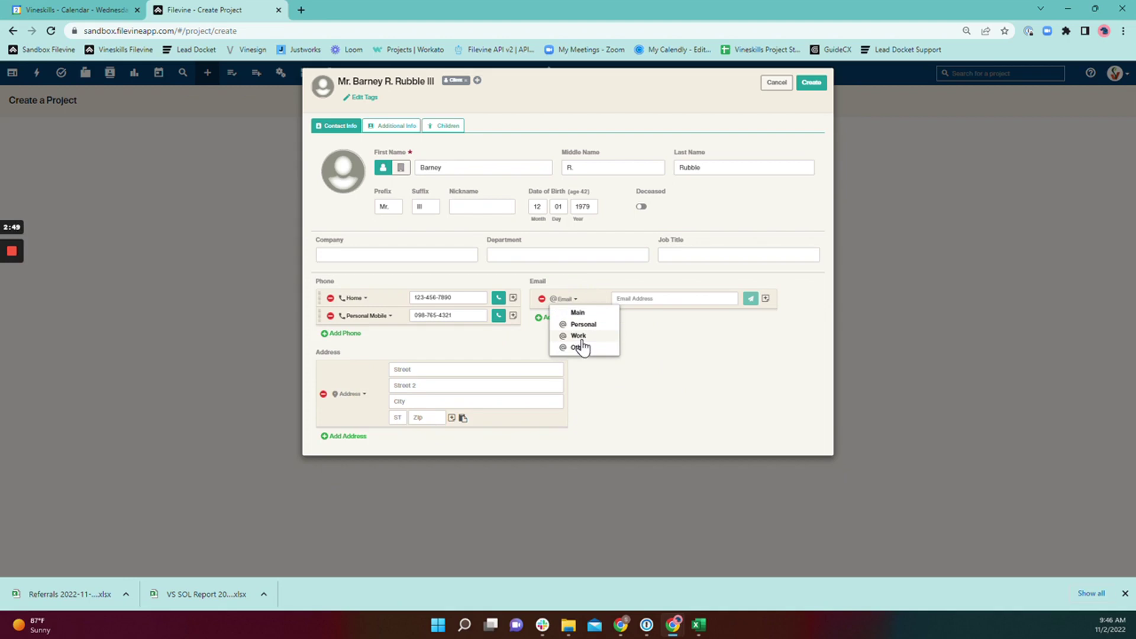
left_click(583, 324)
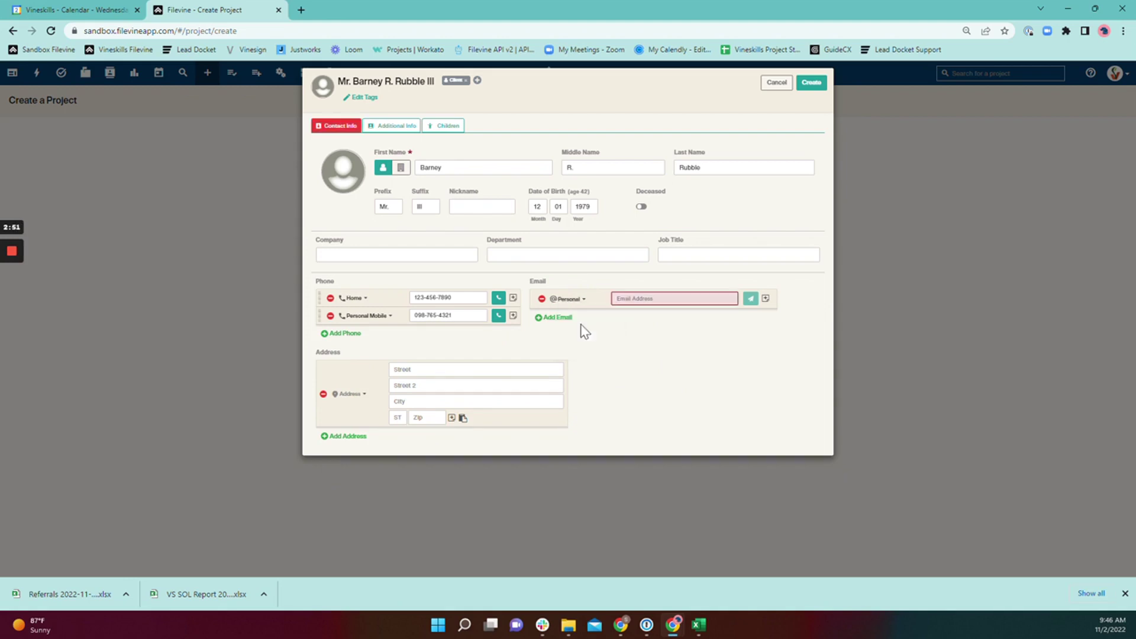
left_click(619, 299)
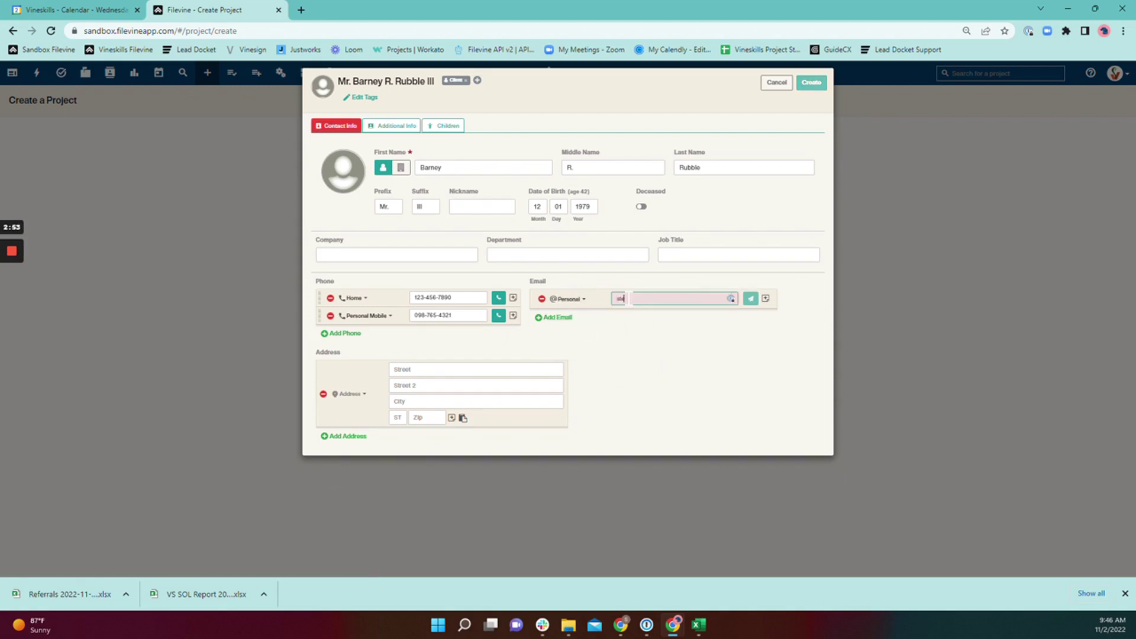
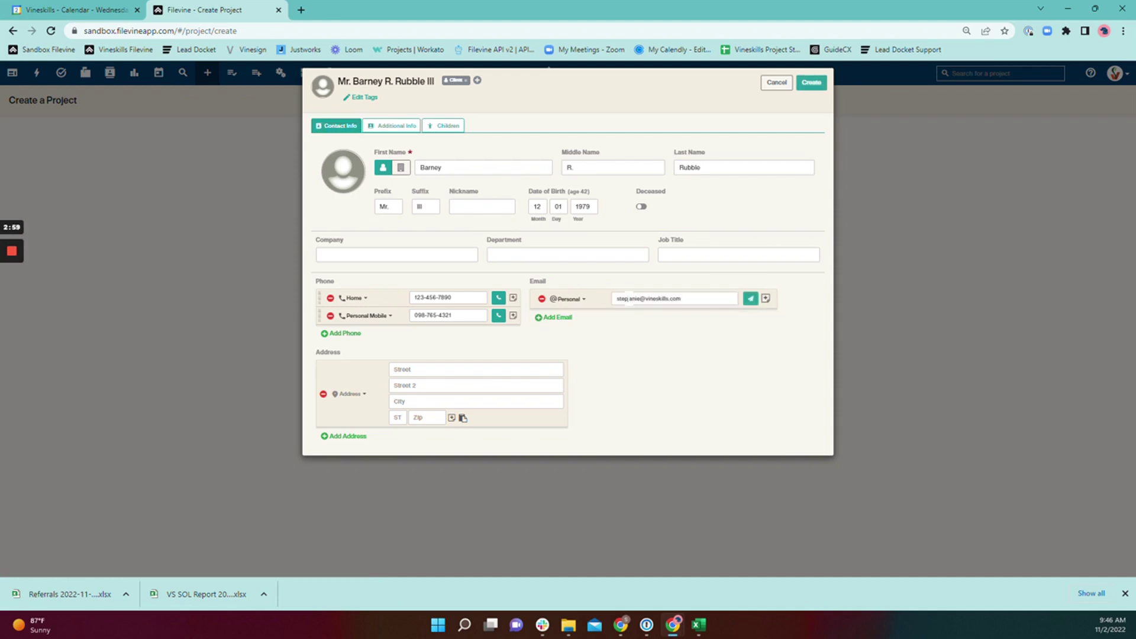
Look over the address type choices without selecting one, then go to Additional Info
left_click(352, 395)
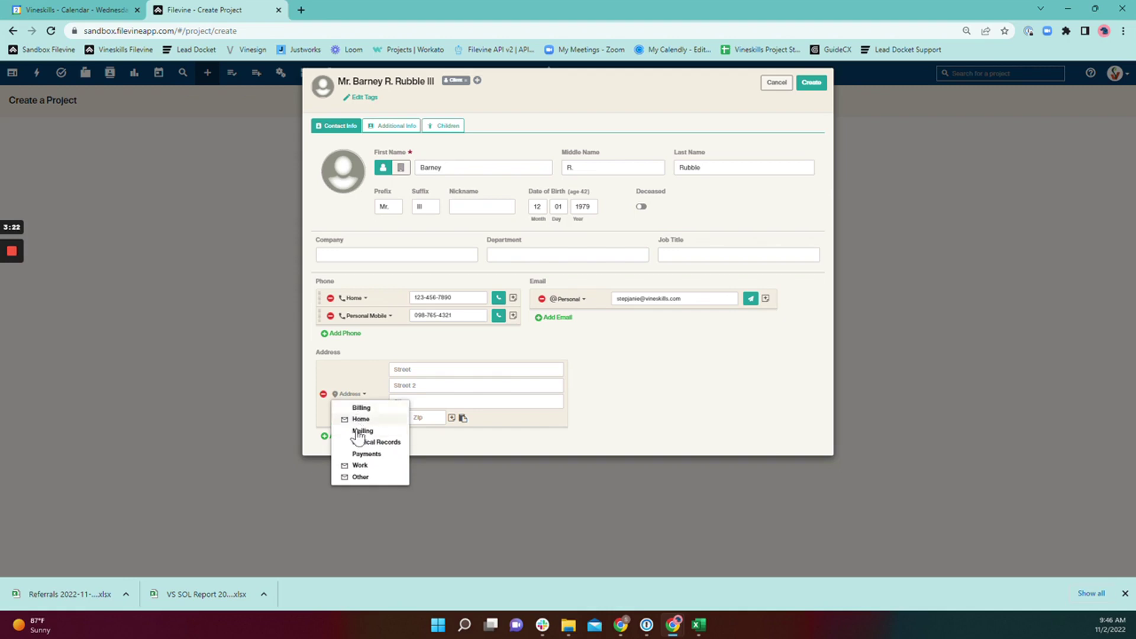
left_click(672, 408)
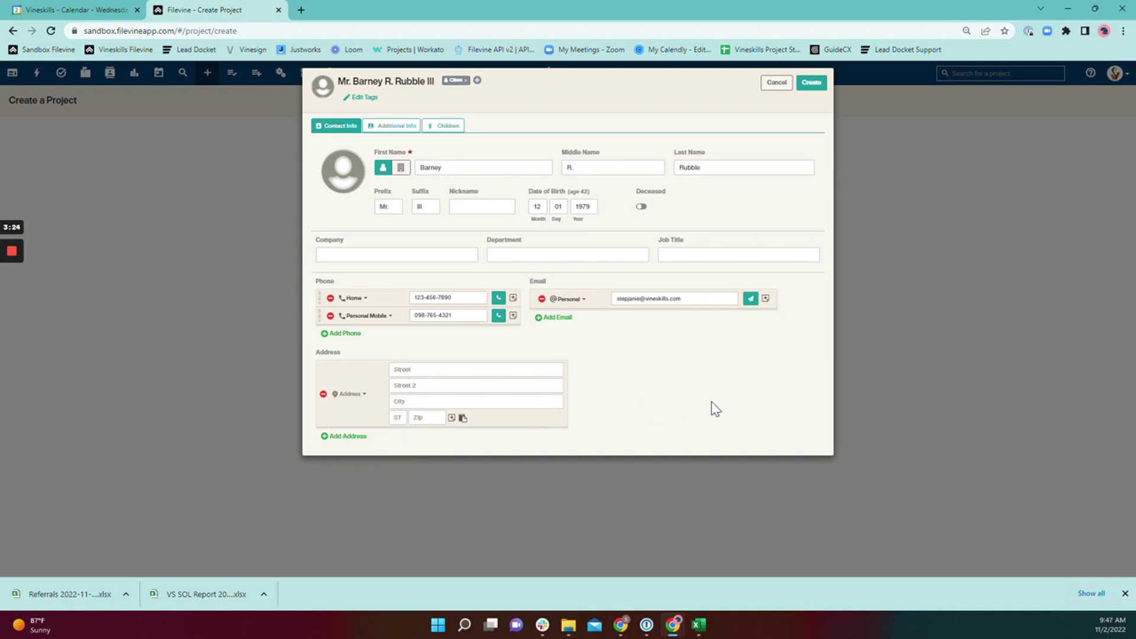
left_click(399, 128)
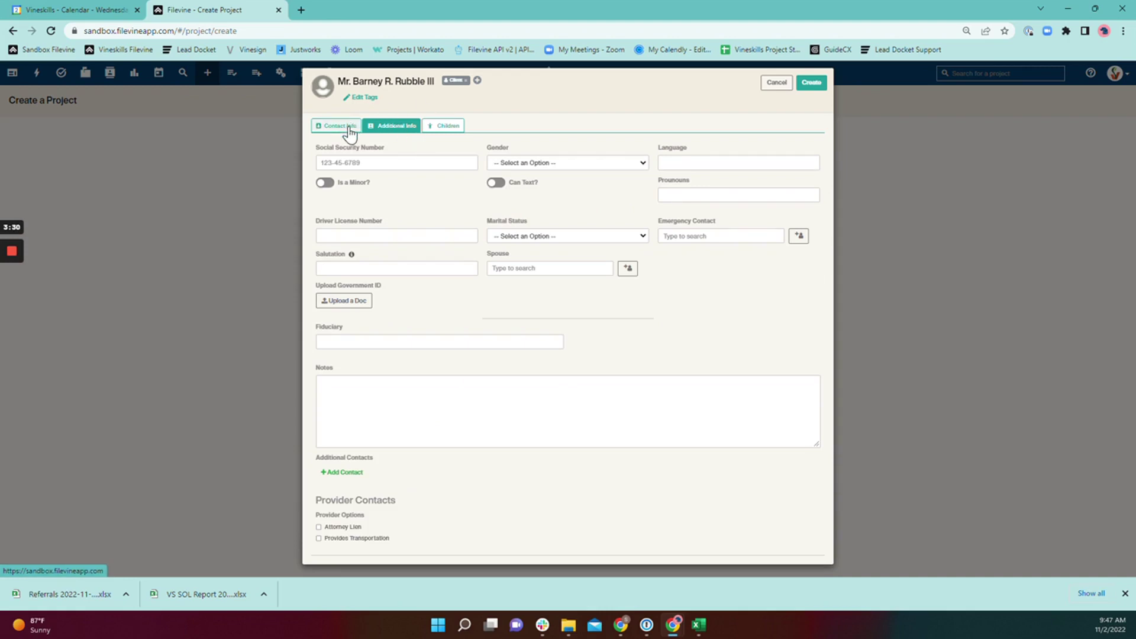
Review the Additional Info and Children sections, then return to Contact Info
left_click(347, 126)
left_click(390, 127)
left_click(455, 126)
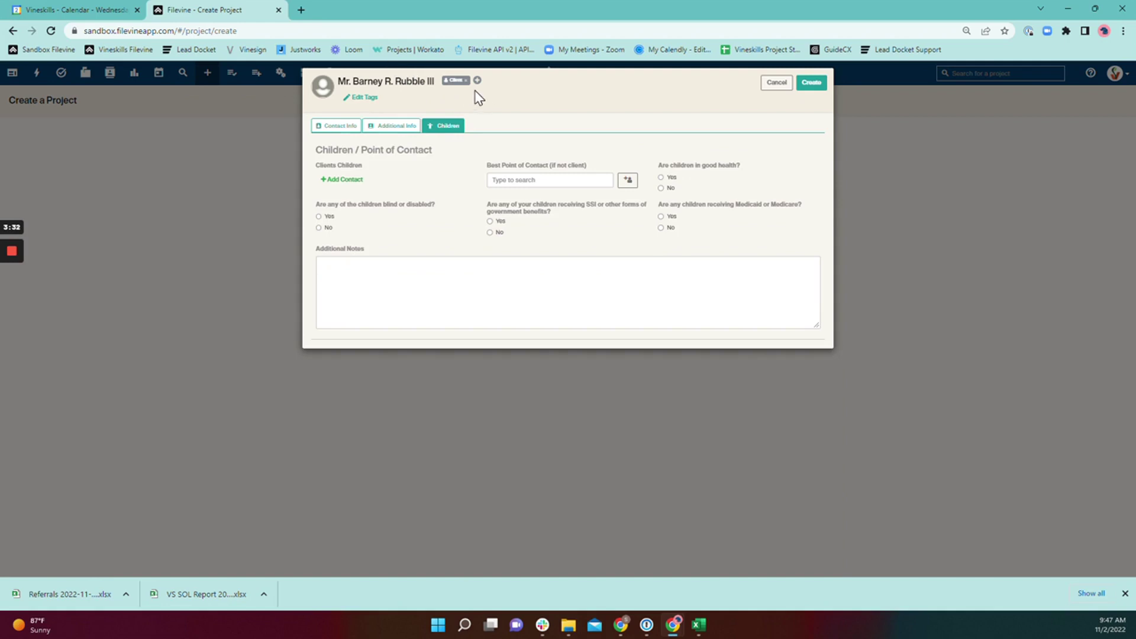
left_click(385, 127)
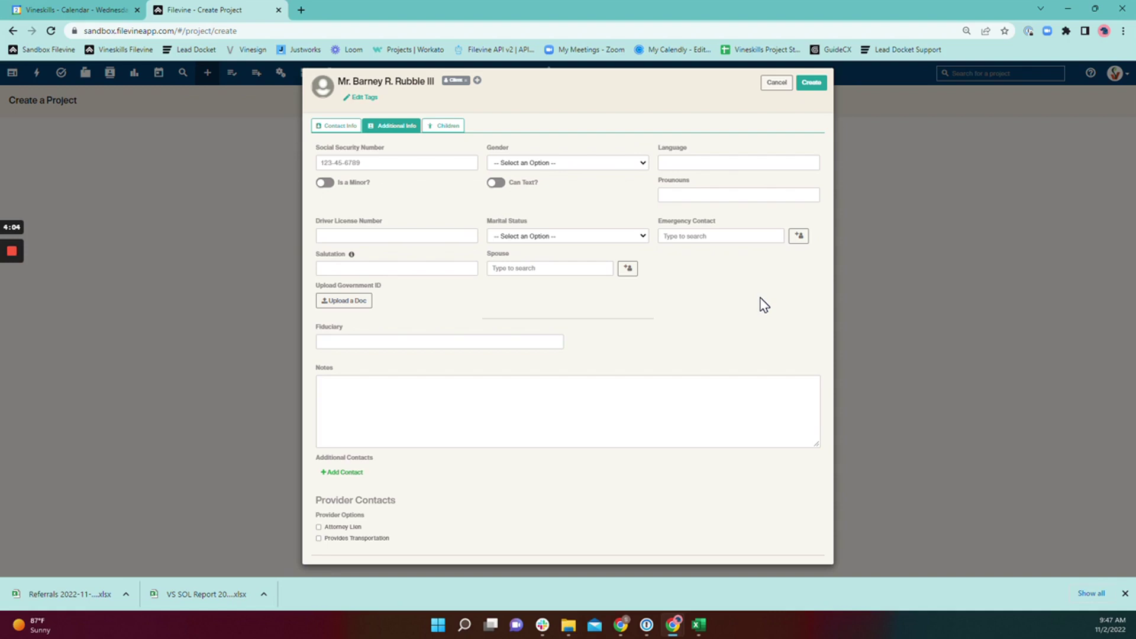
left_click(454, 129)
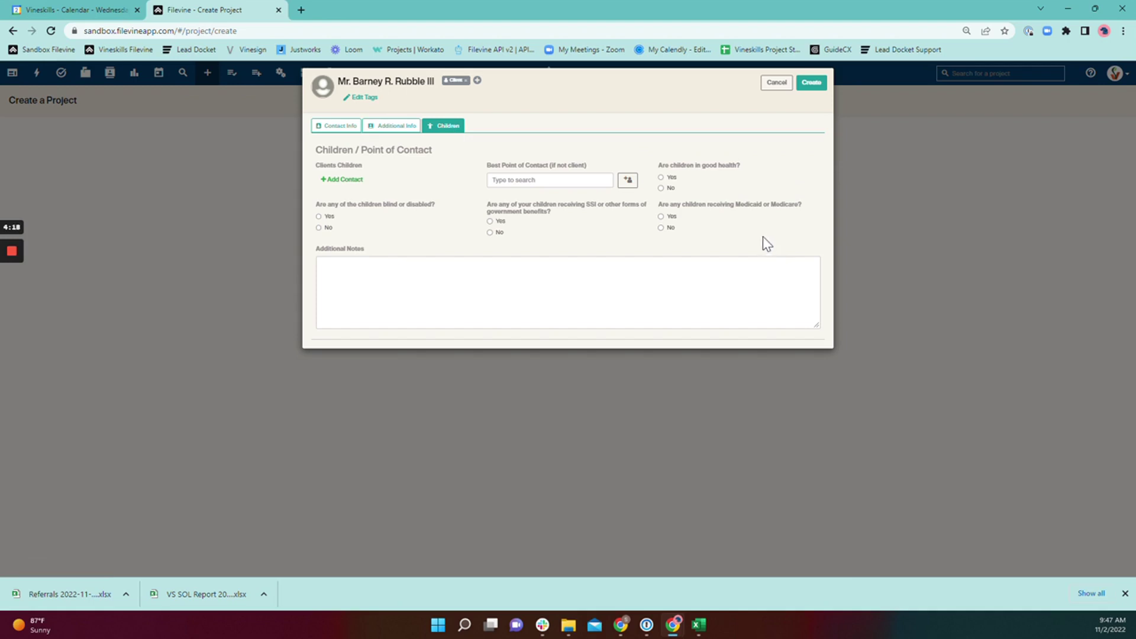
left_click(394, 126)
left_click(331, 129)
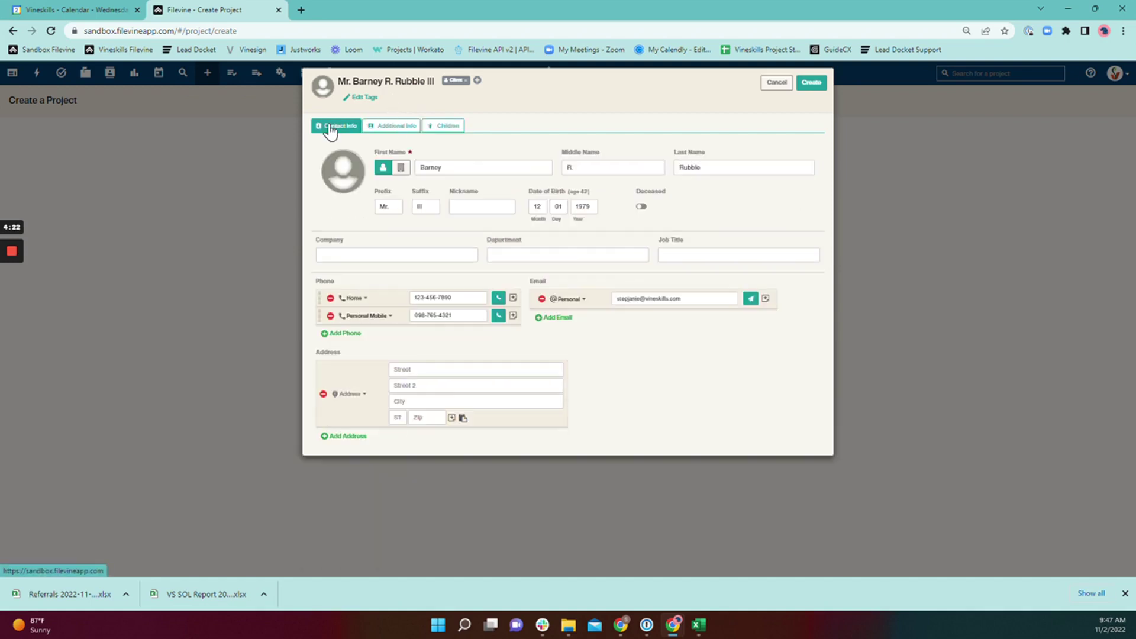